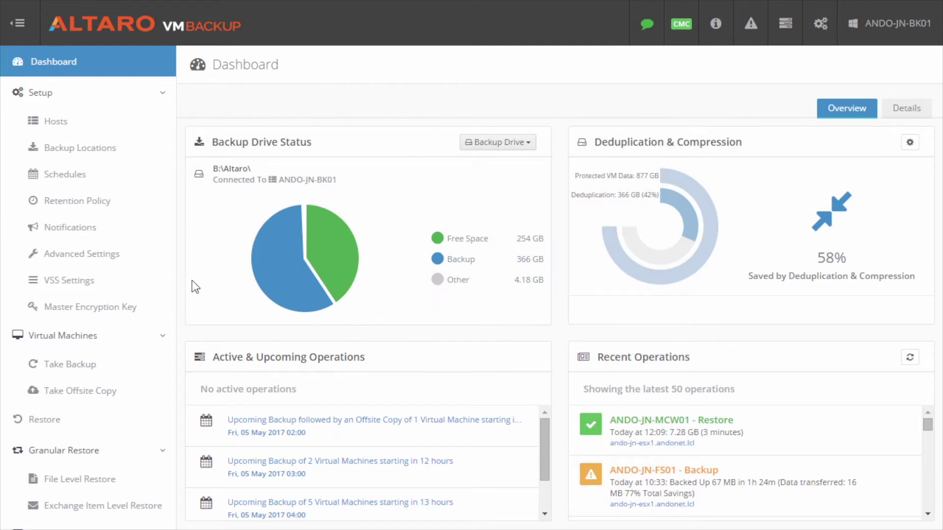
Open the VM restore wizard and select B:\Altaro\ as the backup location.
left_click(54, 418)
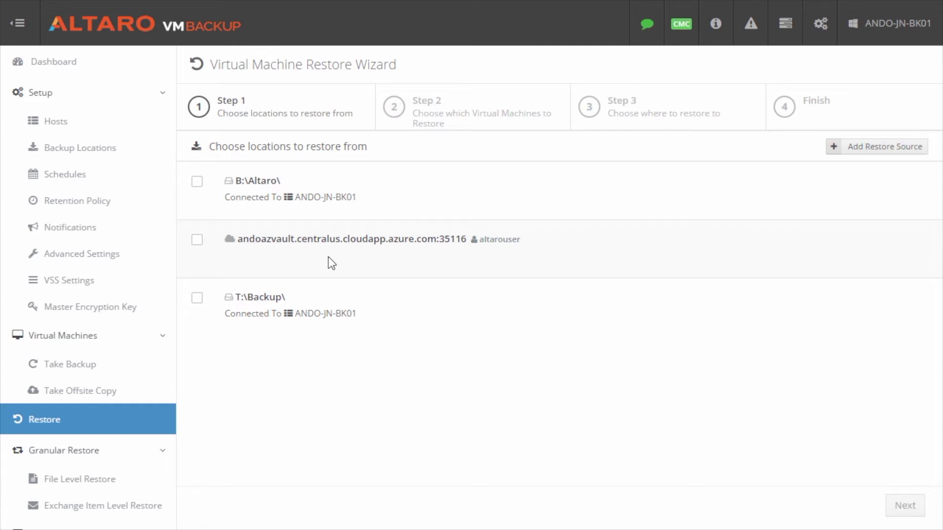
left_click(197, 182)
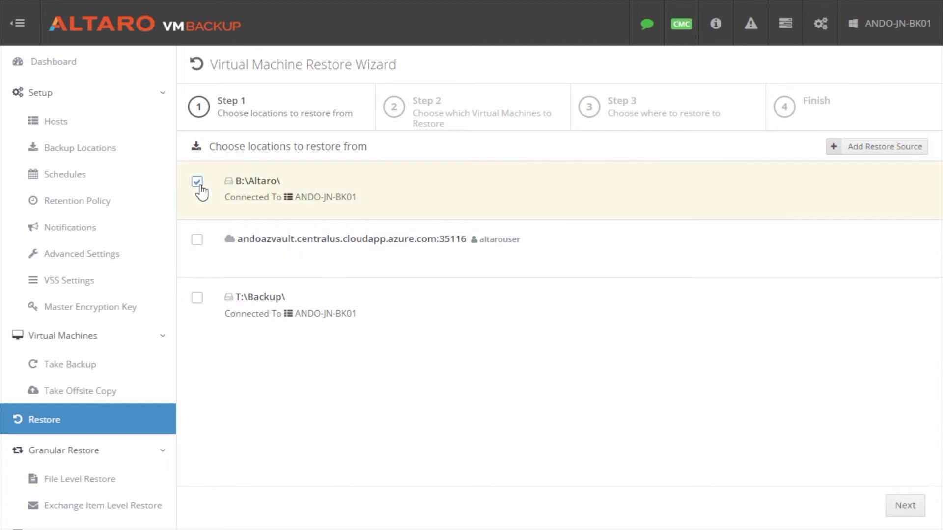
Continue to the VM list and tick ANDO-JN-MCW01 for restoring.
left_click(908, 507)
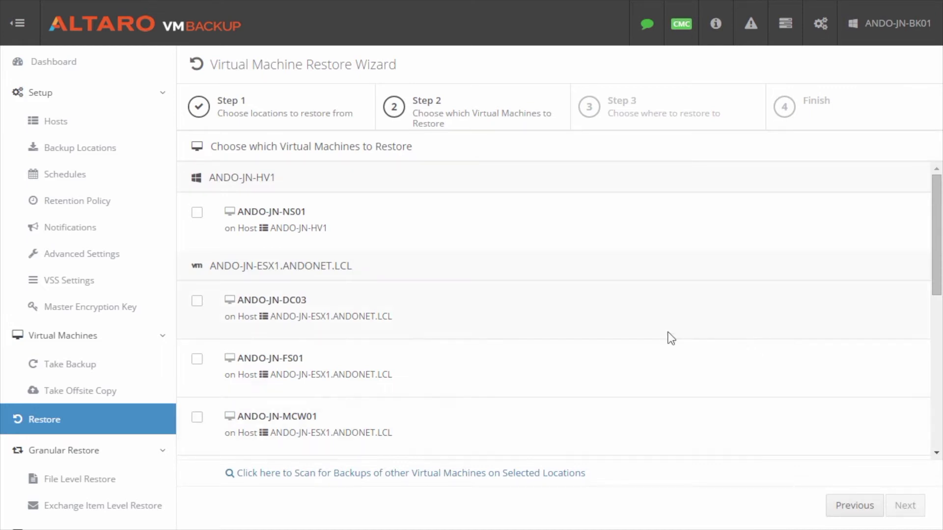
scroll(530, 339, "down", 3)
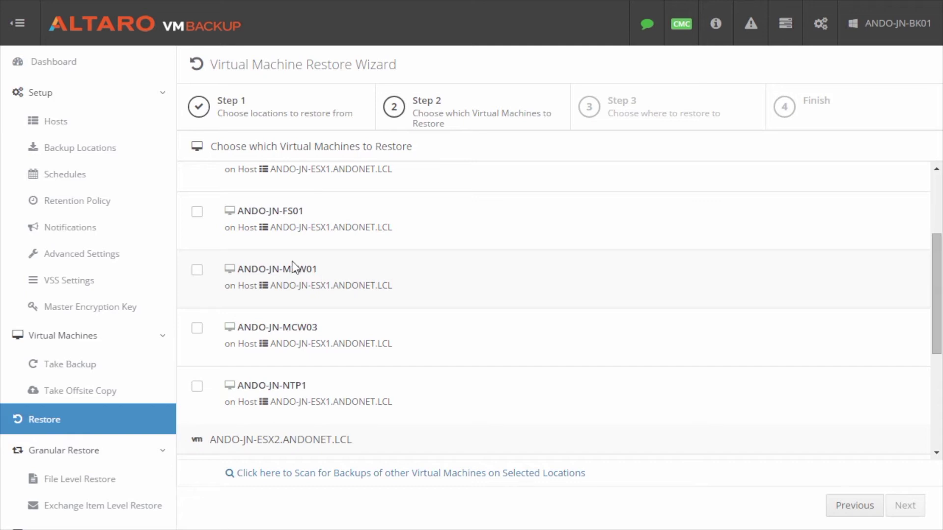
left_click(197, 270)
Choose the Wed, 03 May 2017 03:59 backup version for ANDO-JN-MCW01.
left_click(906, 508)
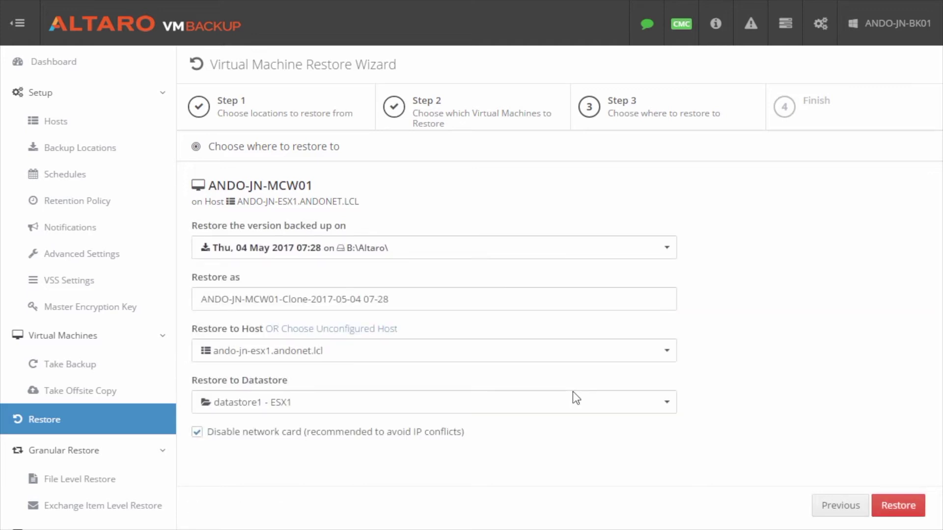
left_click(512, 252)
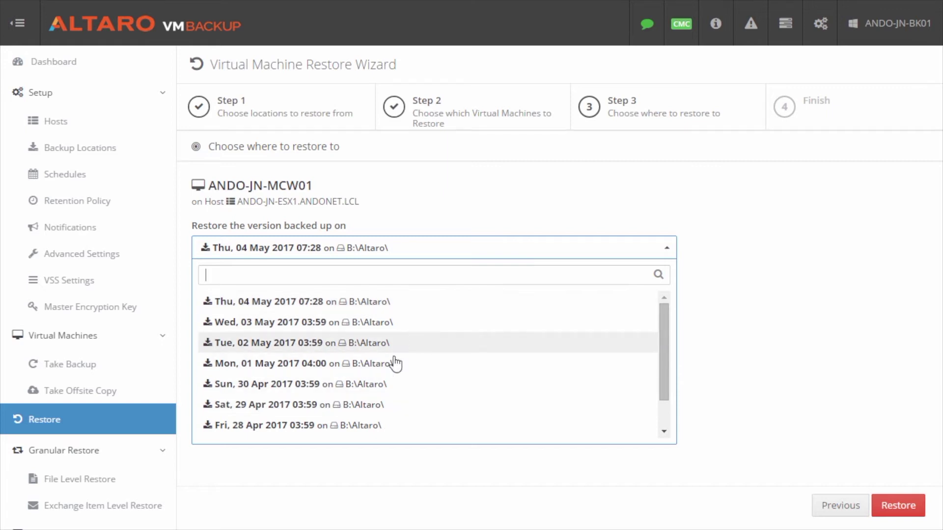
scroll(388, 366, "down", 1)
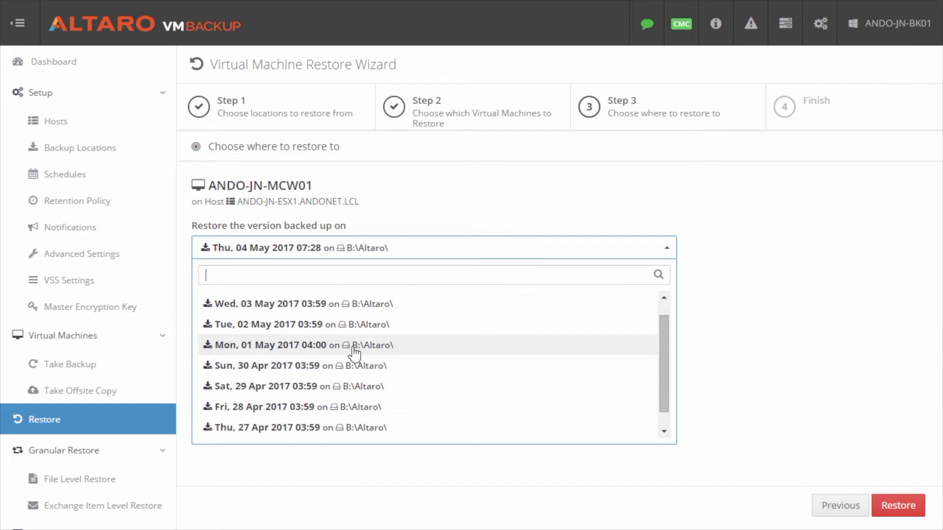
scroll(287, 306, "up", 1)
left_click(291, 324)
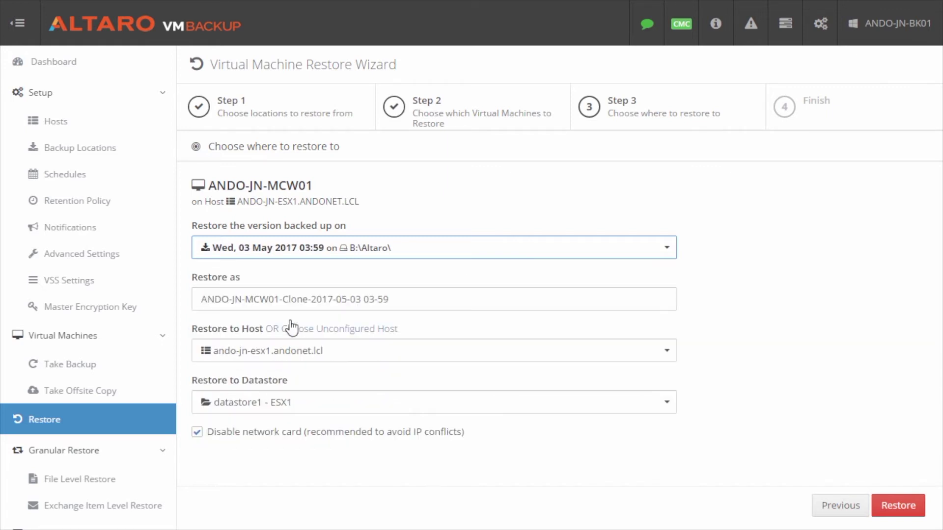
left_click(415, 301)
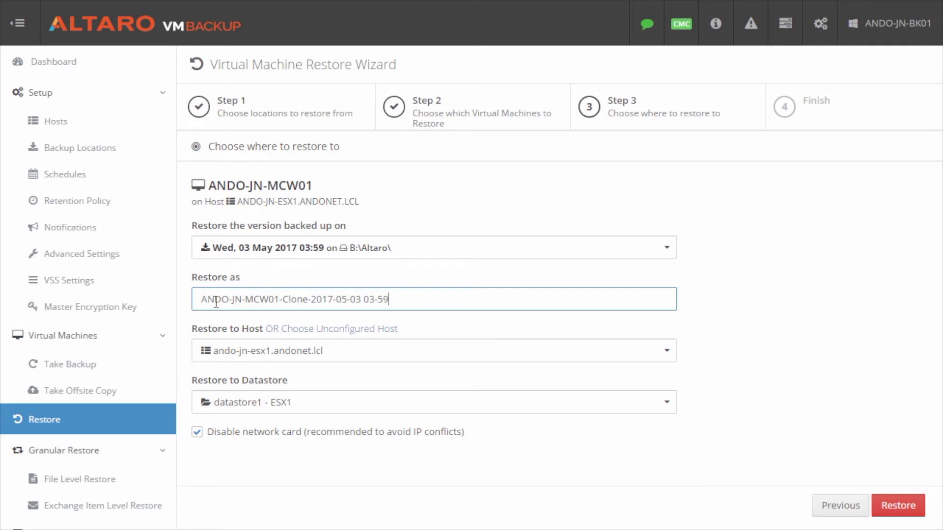
left_click_drag(197, 299, 394, 301)
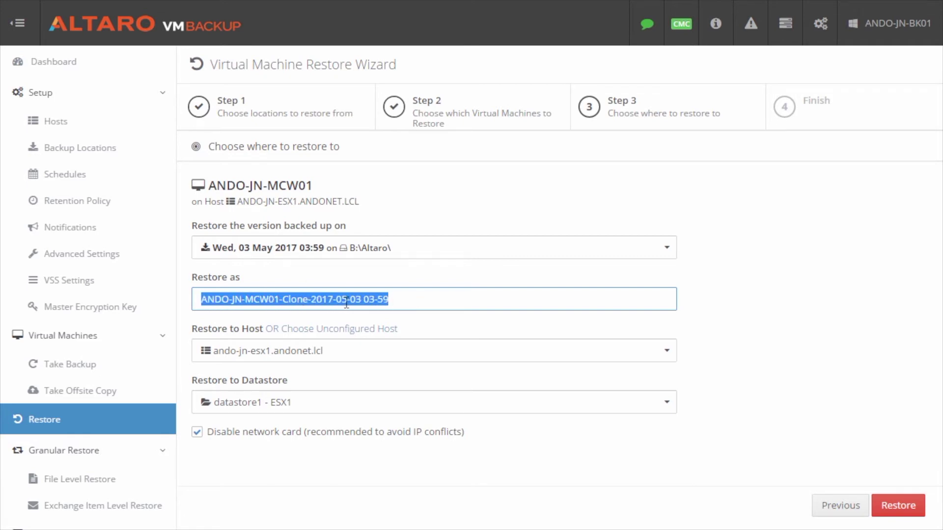
left_click(408, 300)
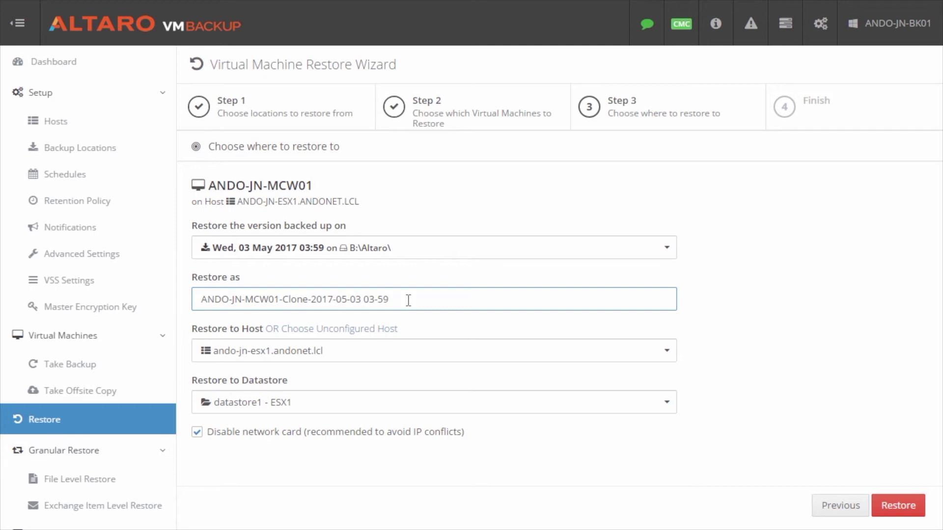
Target host ando-jn-esx2.andonet.lcl on datastore VMFS-DATA1, with the network card disabled.
left_click(392, 362)
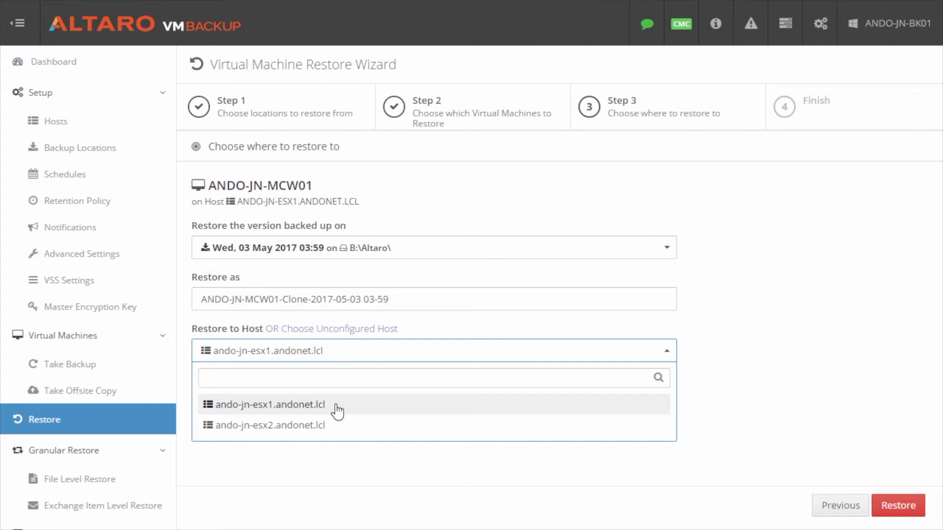
left_click(322, 465)
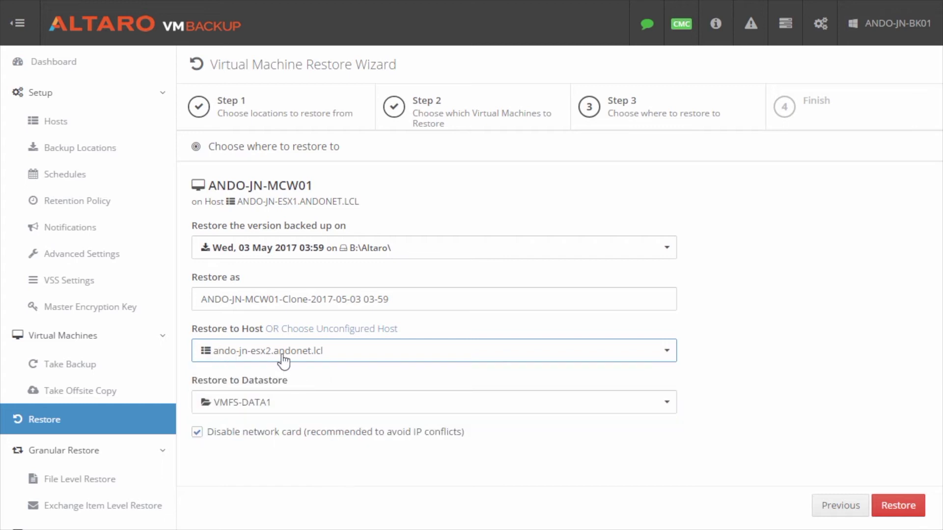
left_click(282, 405)
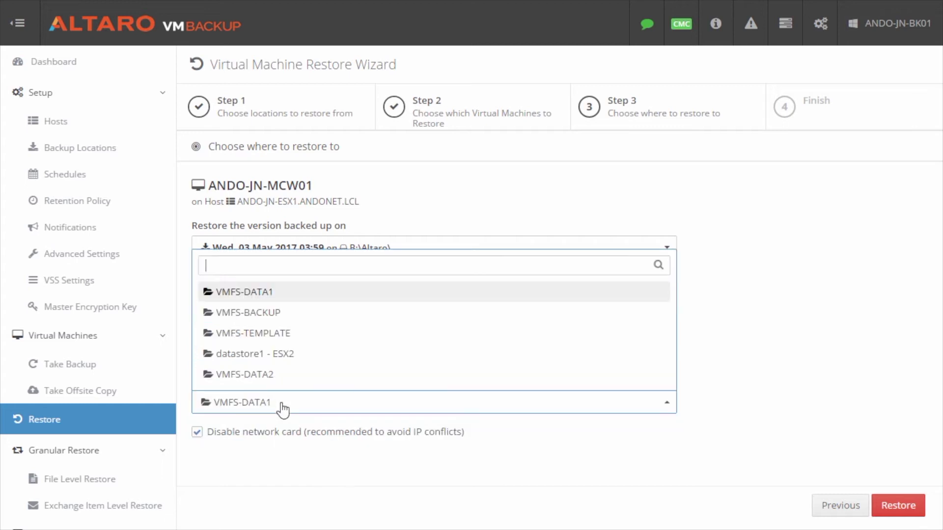
left_click(275, 299)
left_click(231, 476)
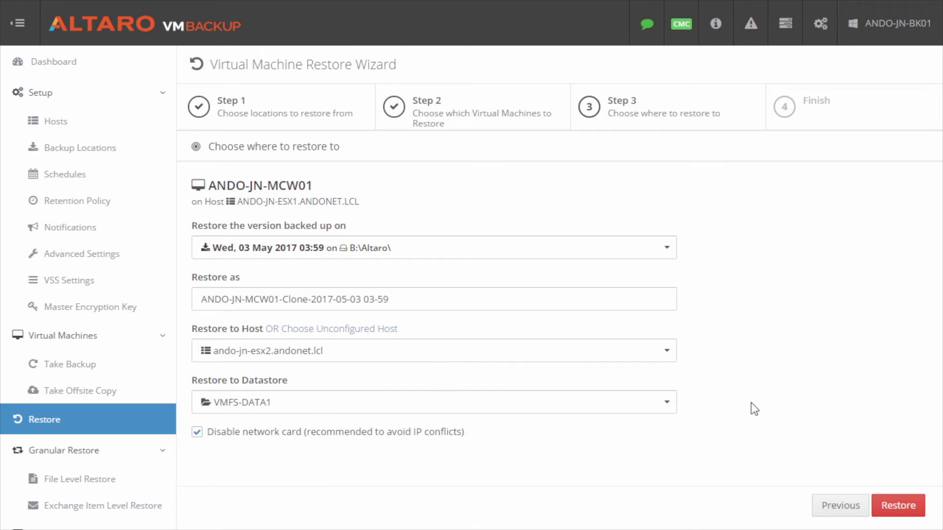
Launch the ANDO-JN-MCW01 restore and follow it on the Dashboard at 5%.
left_click(898, 505)
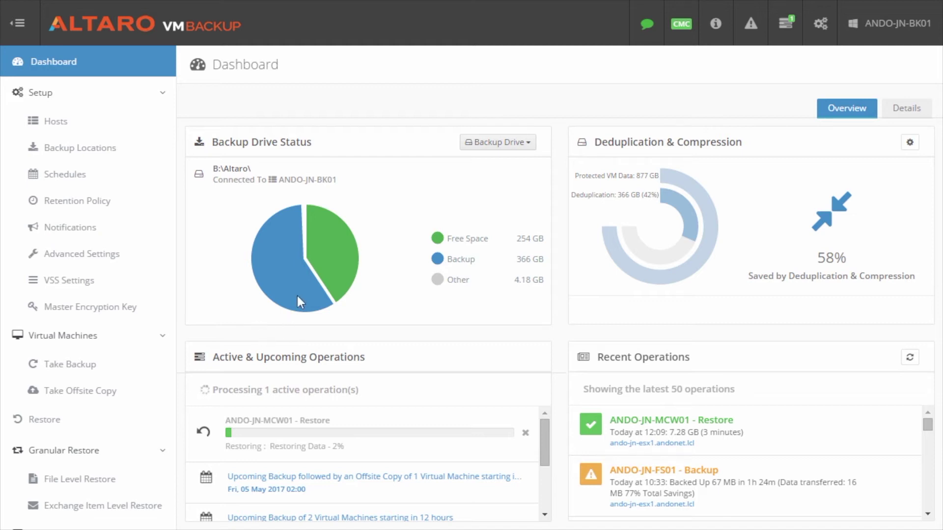
Start a File Level Restore from B:\Altaro\ and select ANDO-JN-FS01.
left_click(77, 481)
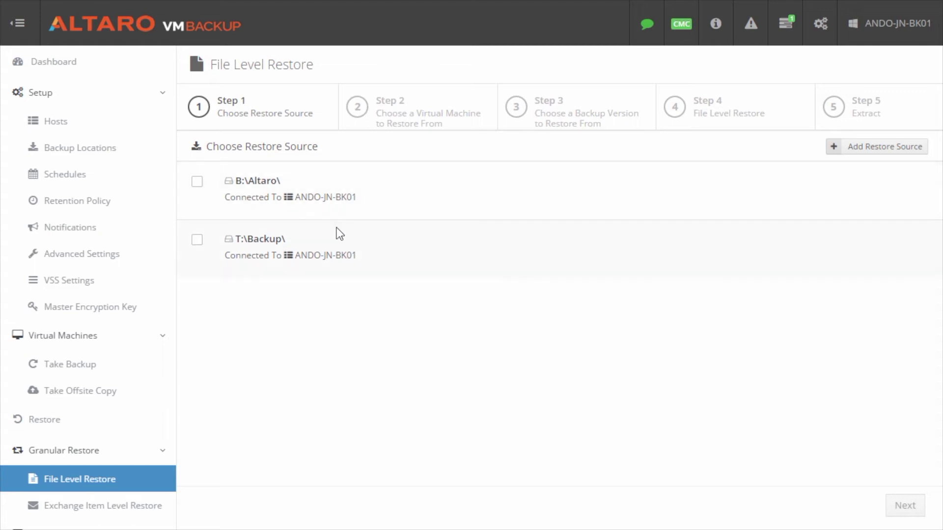
left_click(197, 183)
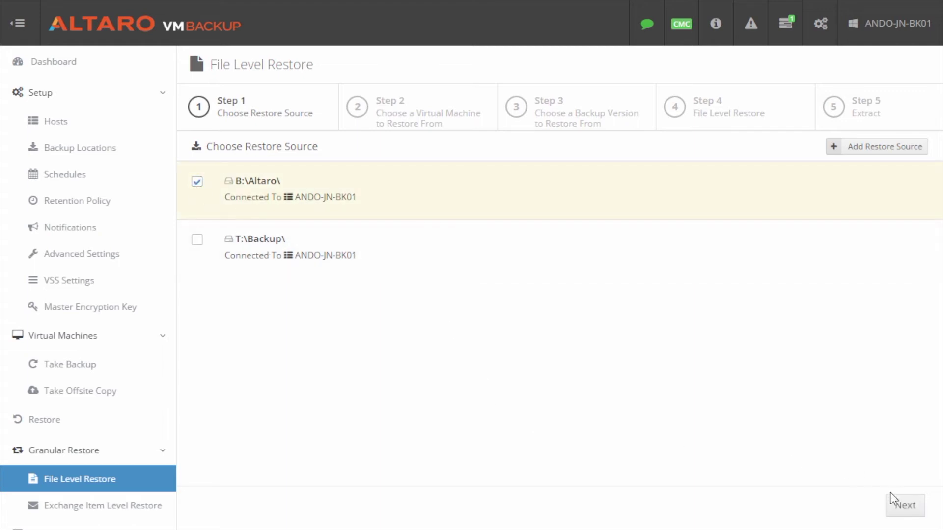
left_click(905, 506)
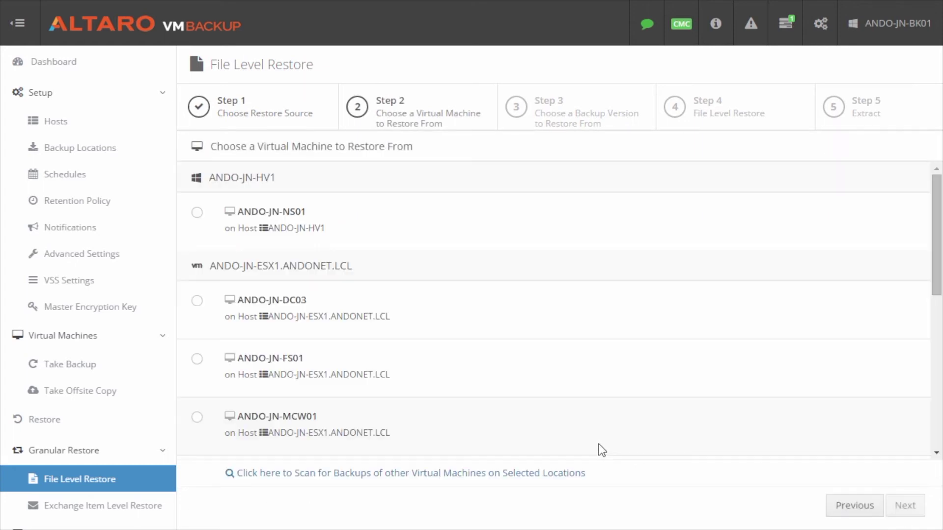
left_click(197, 361)
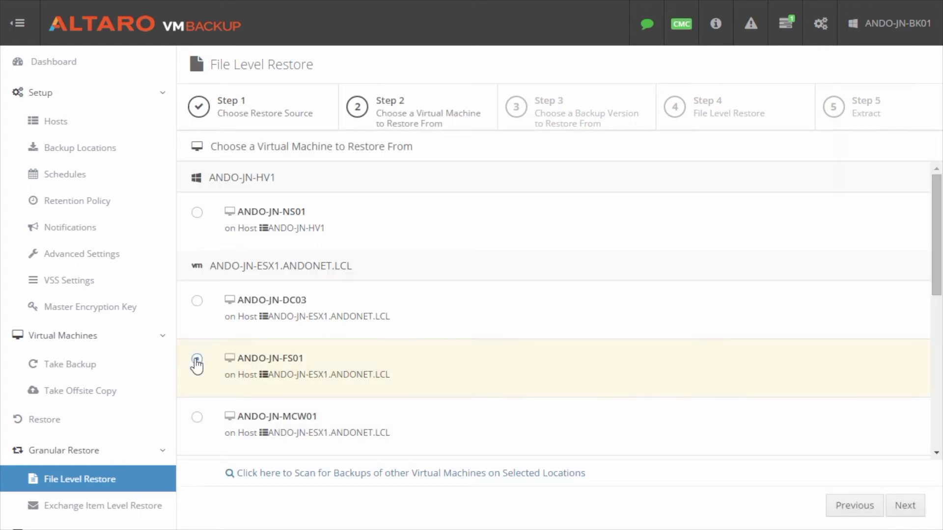
Choose the Tue, 02 May 2017 01:59 backup version.
left_click(909, 508)
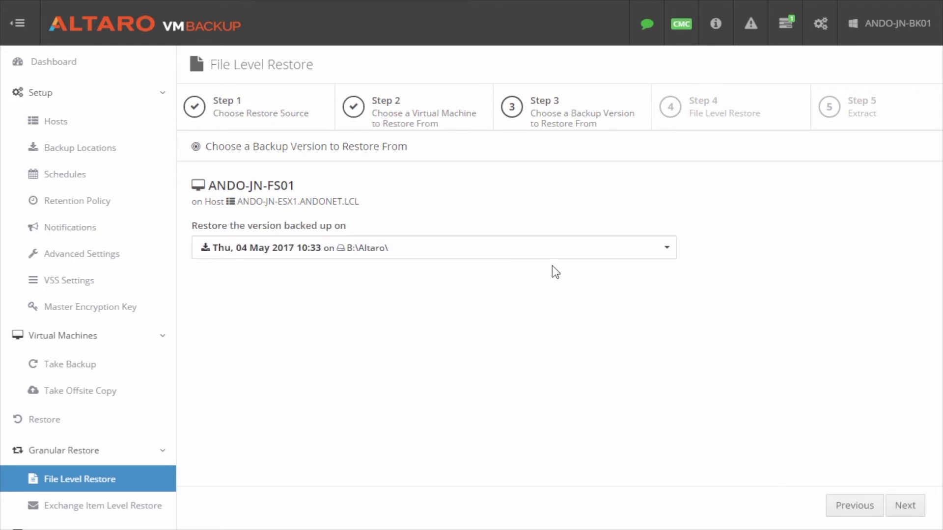
left_click(668, 251)
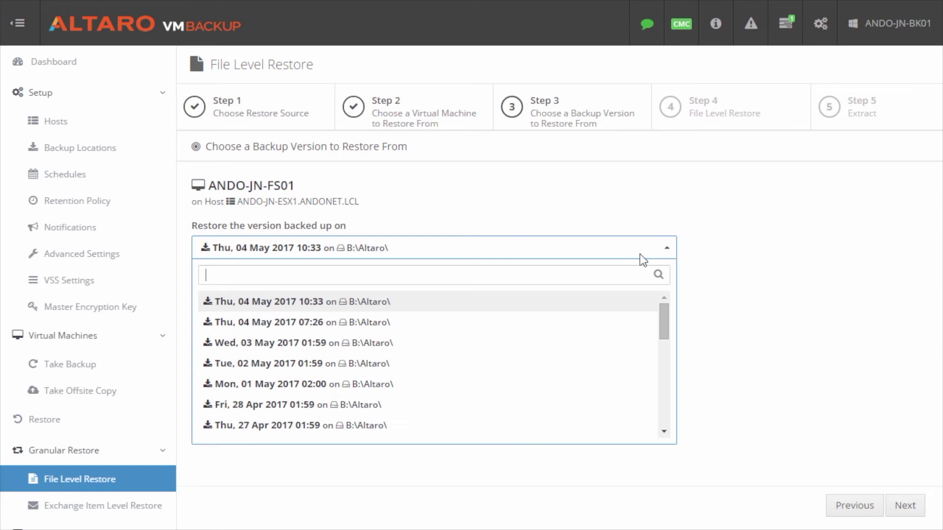
left_click(456, 368)
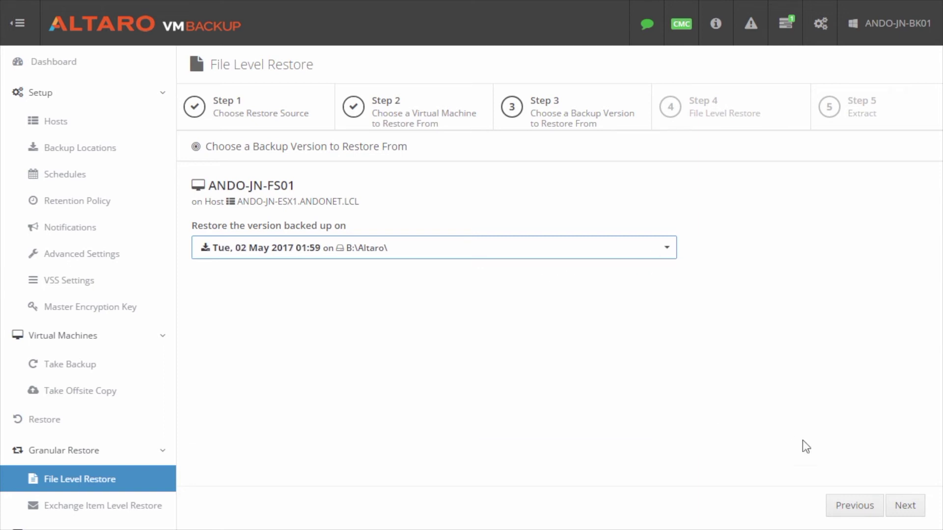
Browse into Hard Disk 2, Partition 2 of the ANDO-JN-FS01 backup.
left_click(903, 506)
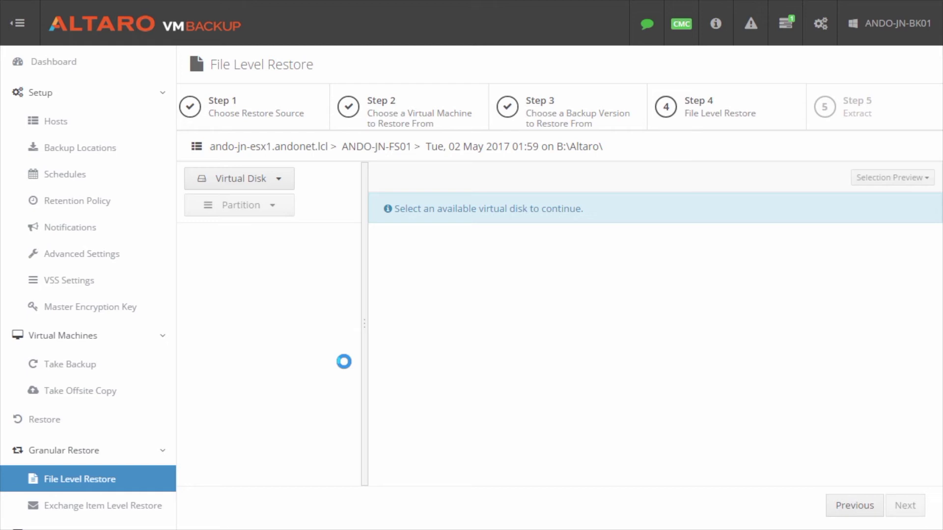
left_click(273, 186)
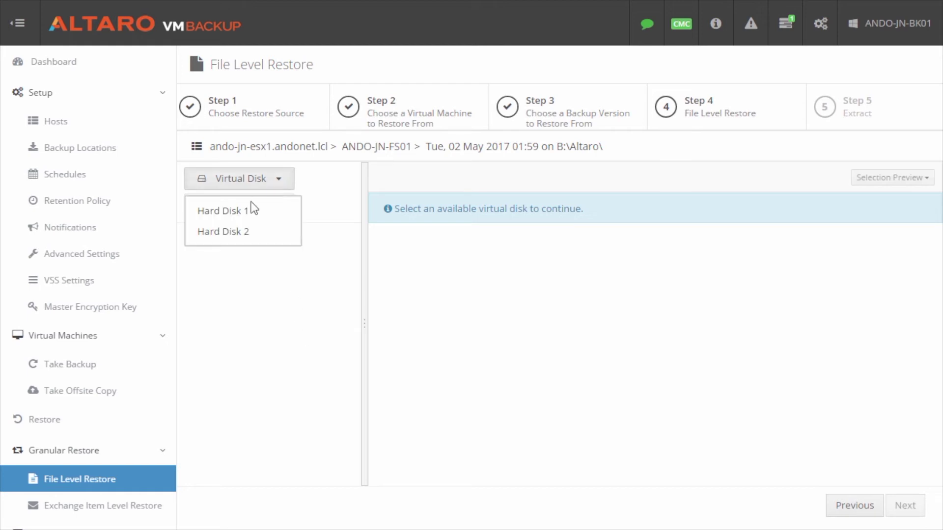
left_click(248, 232)
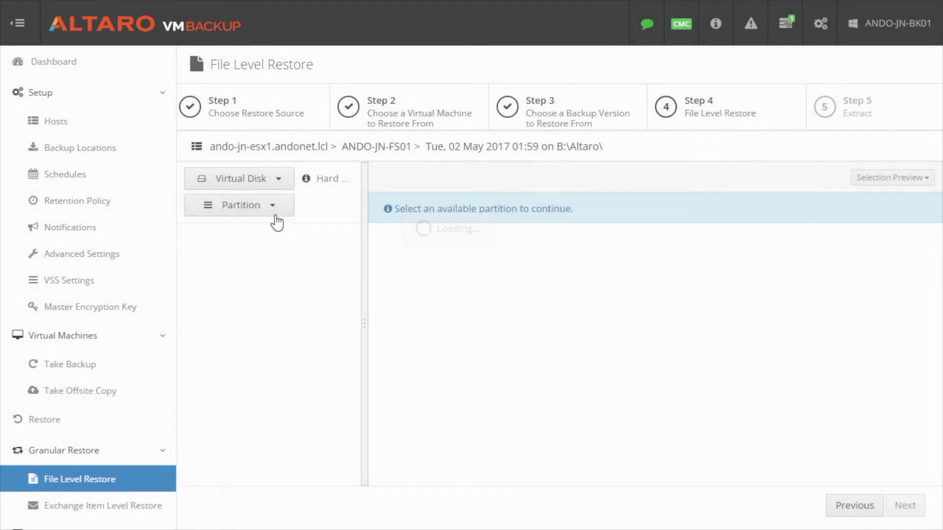
left_click(280, 208)
left_click(258, 240)
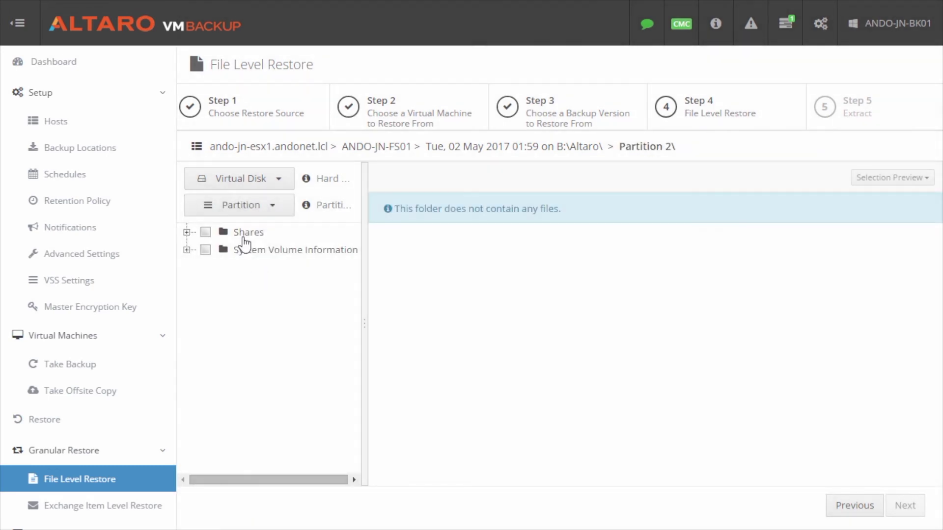
Tick bradm10a.da_ in Shares\FileStorage\Drivers\Printer\64 and proceed to the Extract step.
left_click(187, 232)
left_click(204, 249)
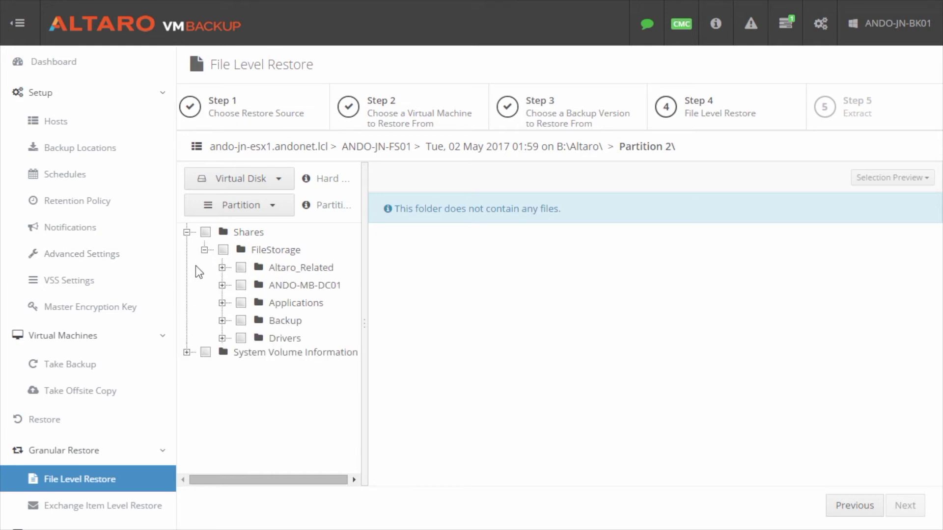
left_click(222, 338)
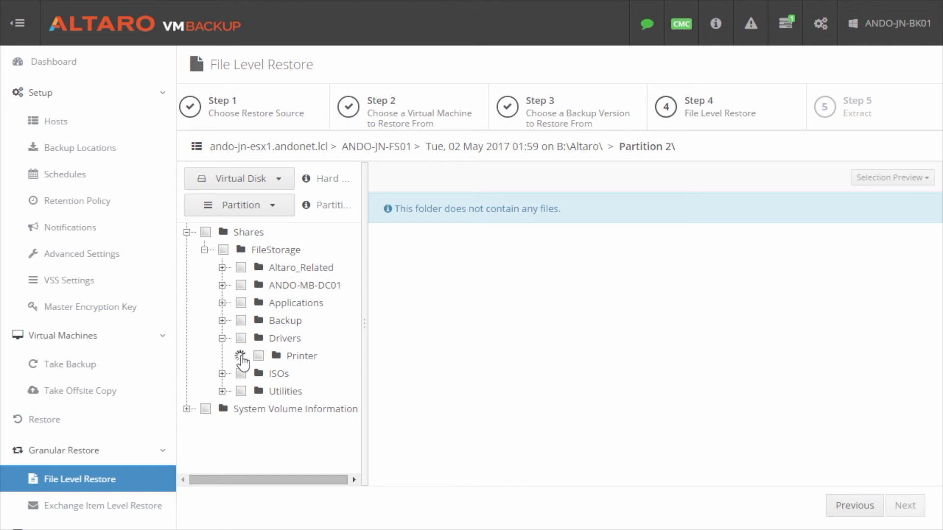
left_click(240, 355)
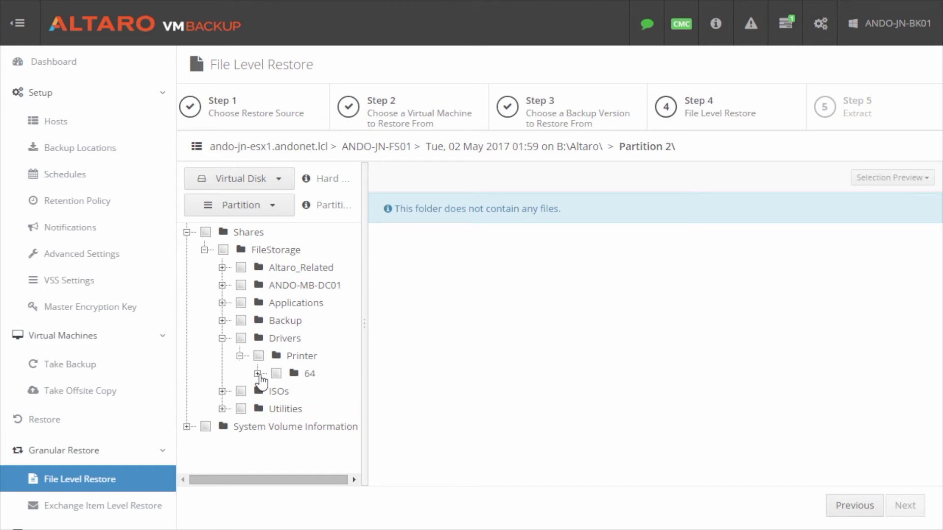
left_click(309, 374)
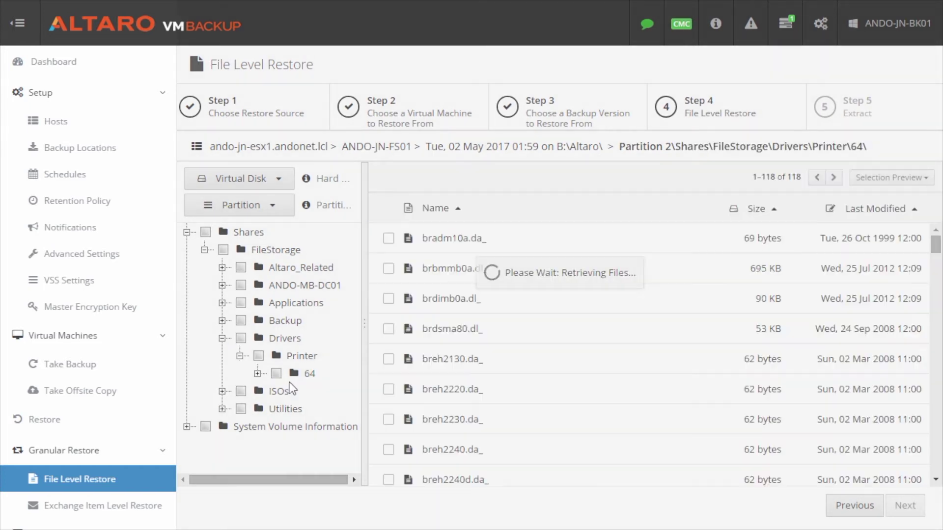
left_click(388, 239)
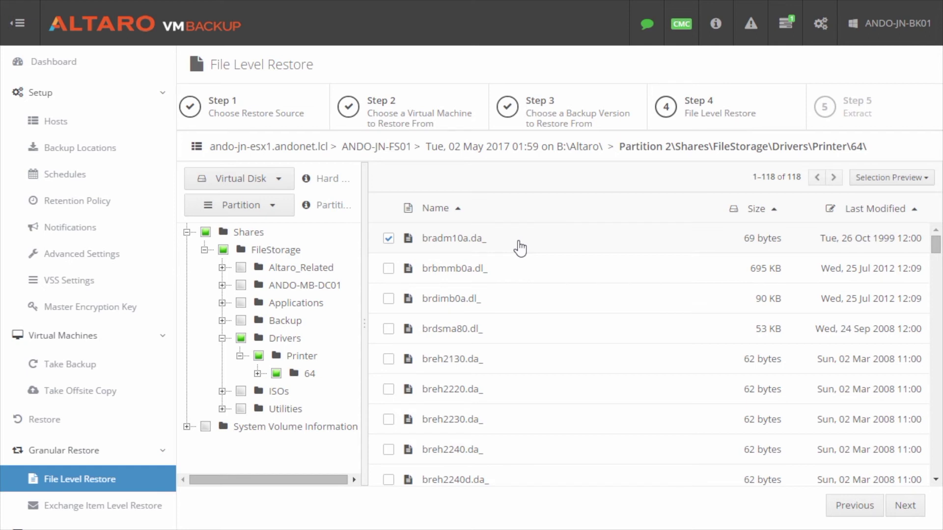
left_click(915, 507)
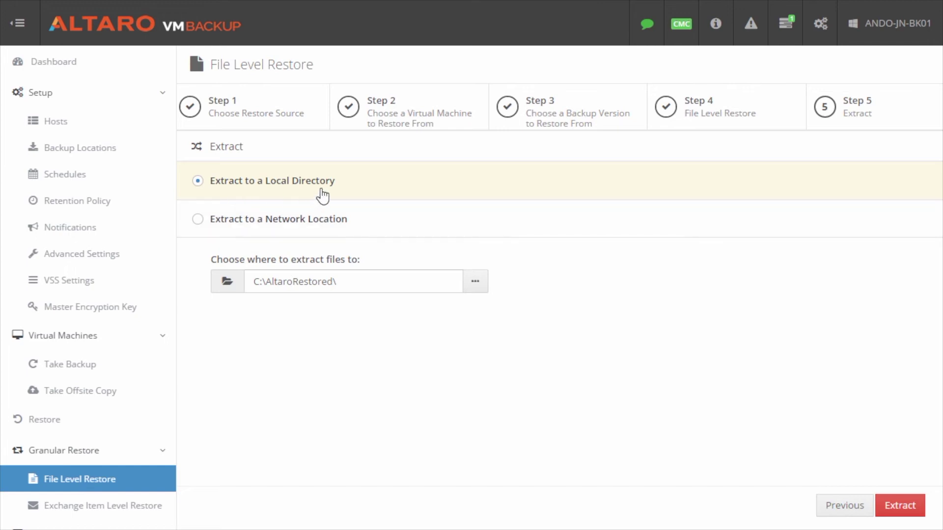
Extract bradm10a.da_ to the local folder C:\AltaroRestored\.
left_click(906, 507)
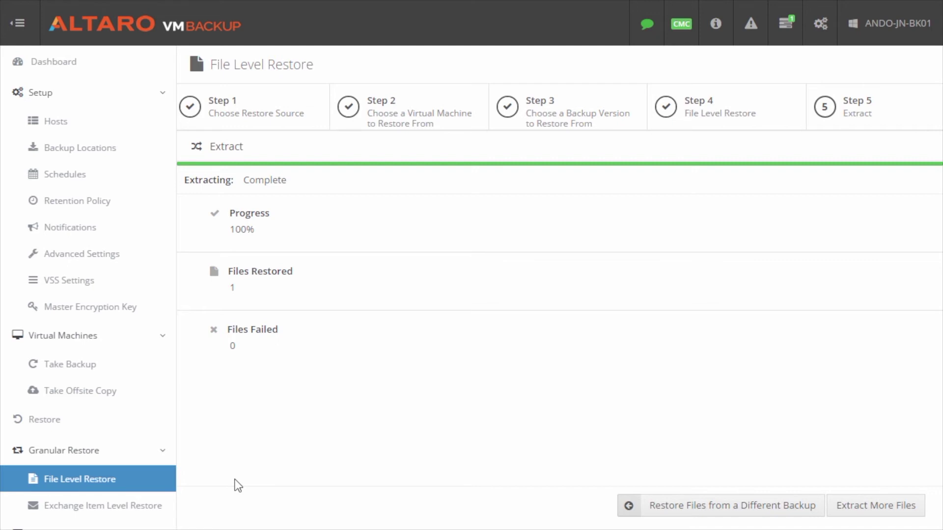
Review running operations, then open Exchange Item Level Restore, discarding the file restore session.
left_click(790, 34)
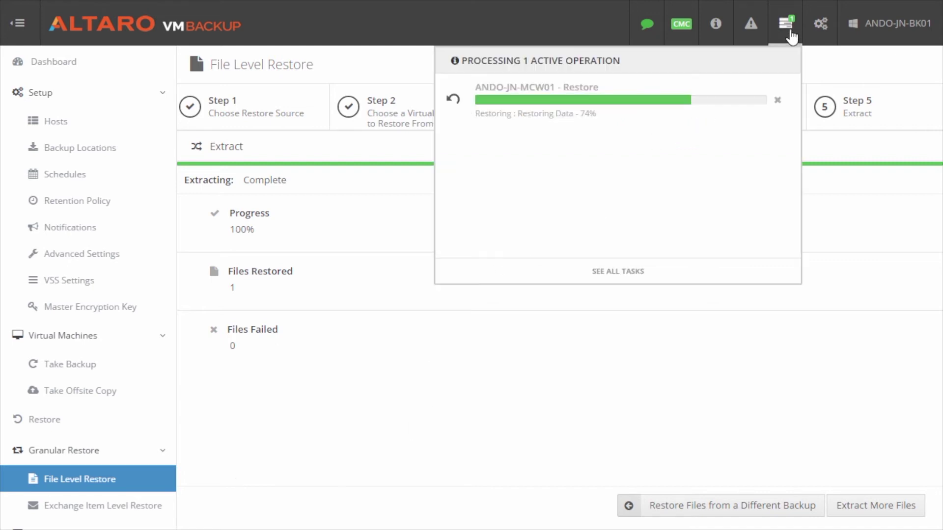
left_click(398, 386)
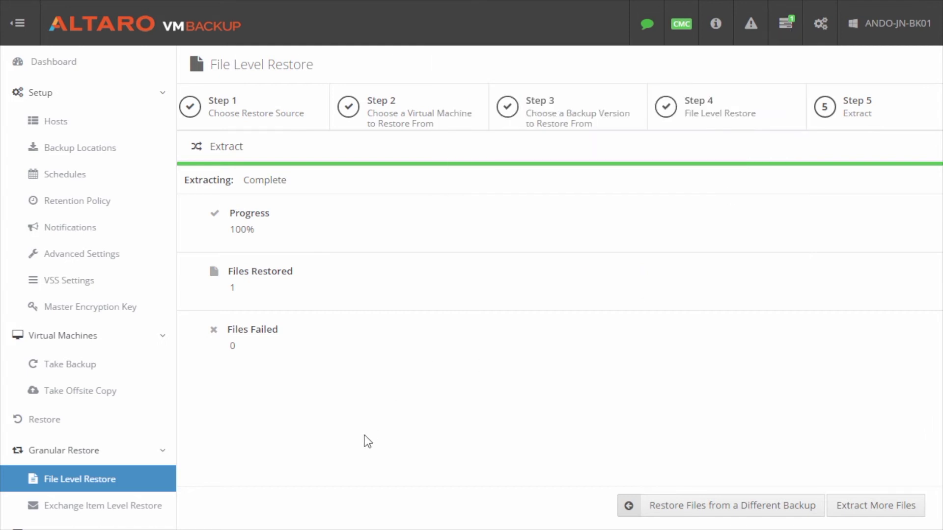
left_click(104, 511)
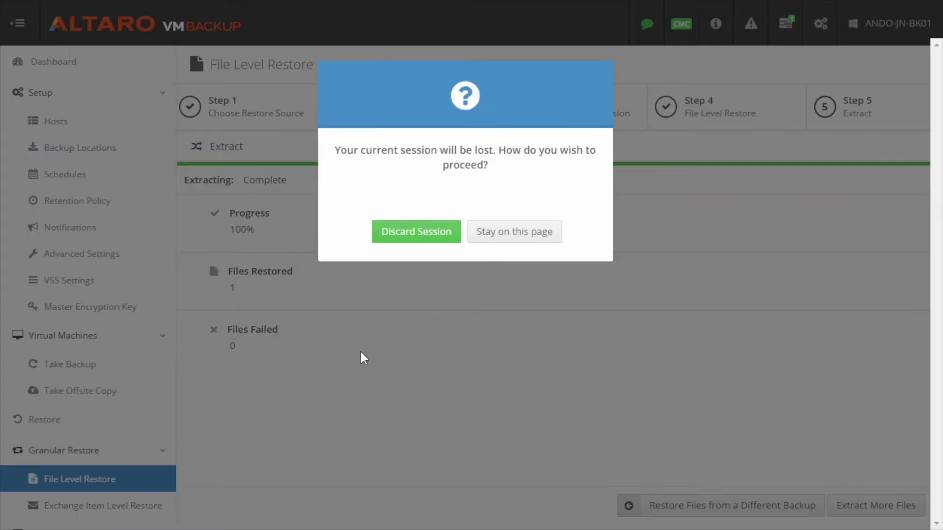
left_click(423, 231)
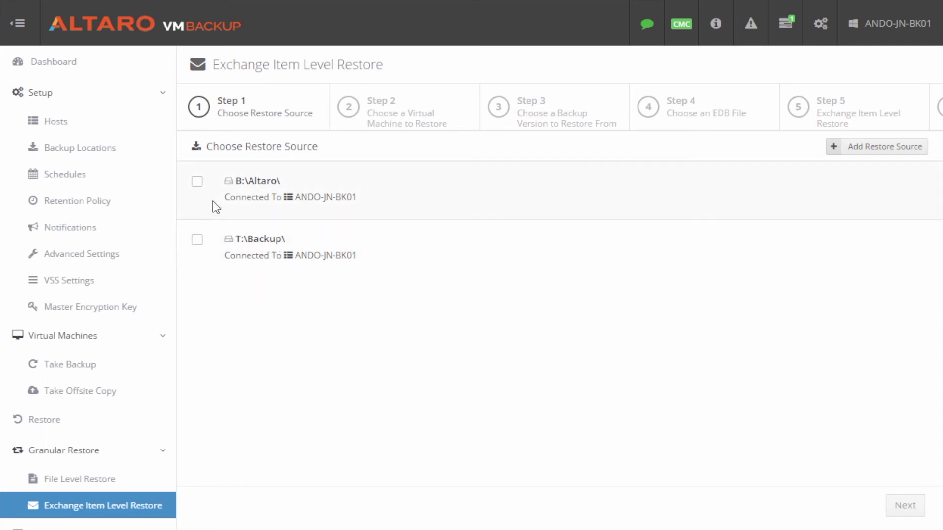
Tick B:\Altaro\ as the Exchange restore source and continue to the VM list.
left_click(197, 181)
left_click(905, 506)
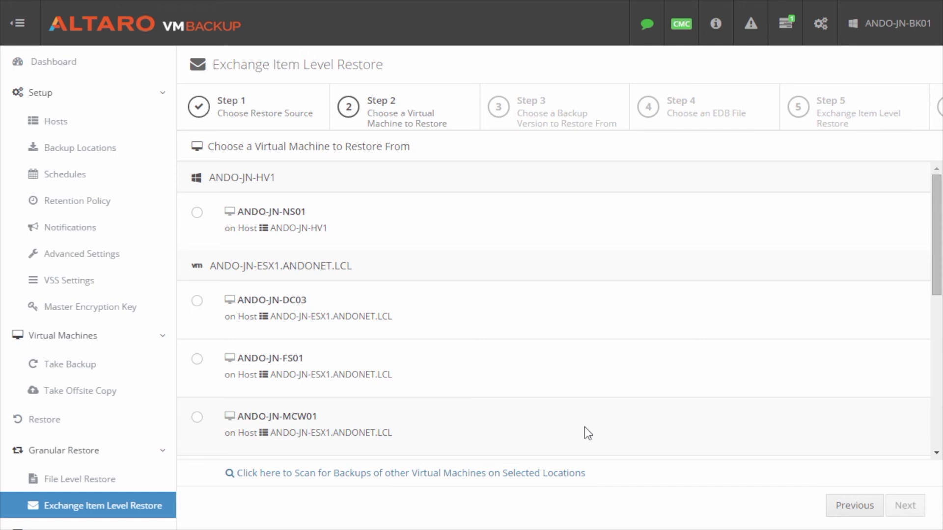
Choose the ANDO-JN-FS01 machine and keep its Thu, 04 May 2017 10:33 backup version.
left_click(196, 360)
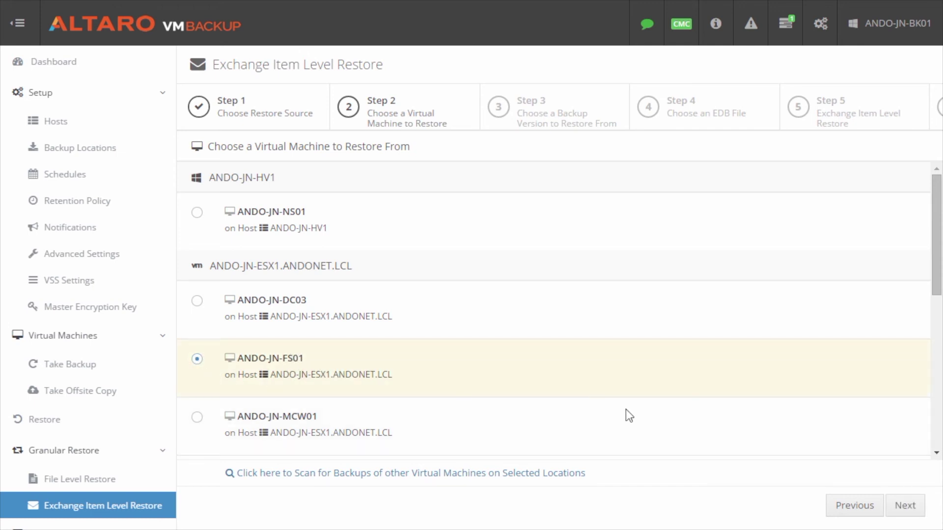
left_click(916, 513)
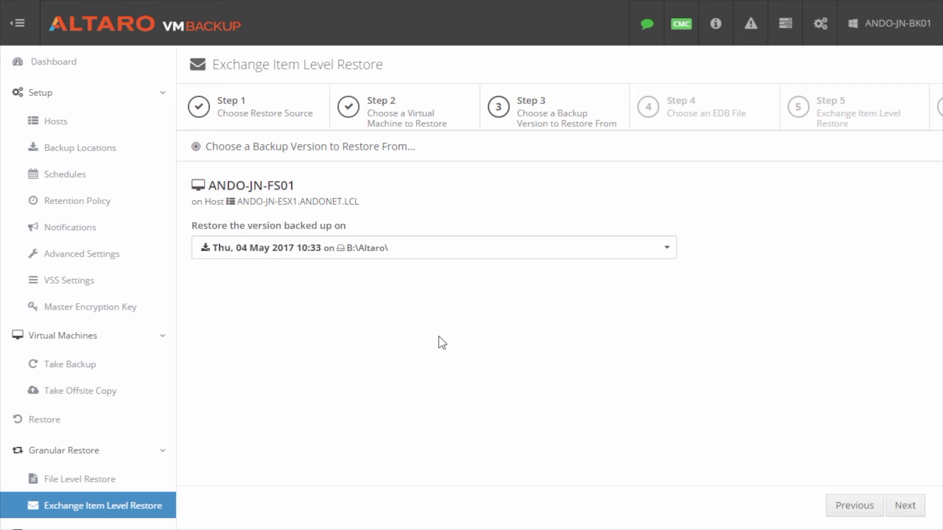
left_click(908, 509)
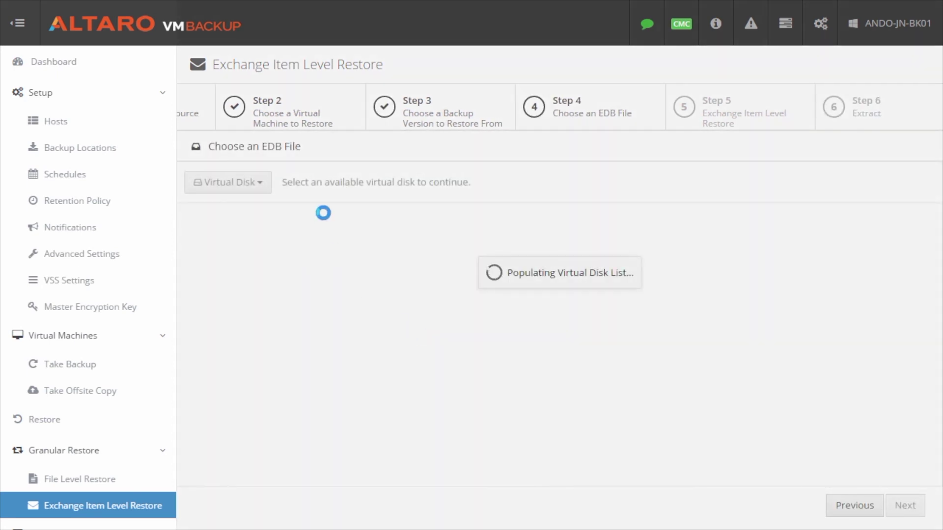
Select Mailbox Database 0888409141.edb under Hard Disk 2, Partition 2 > Shares > FileStorage > Altaro_Related, and continue.
left_click(260, 186)
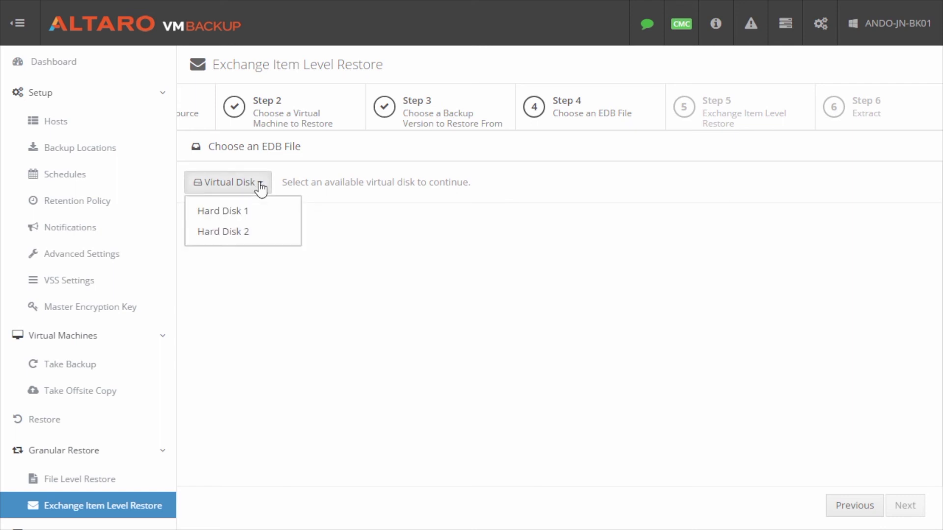
left_click(235, 232)
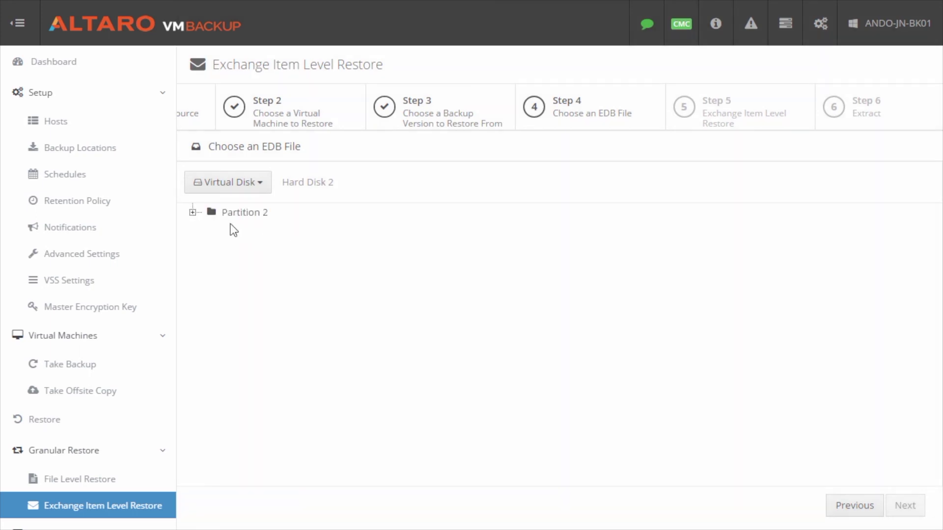
left_click(193, 213)
left_click(210, 231)
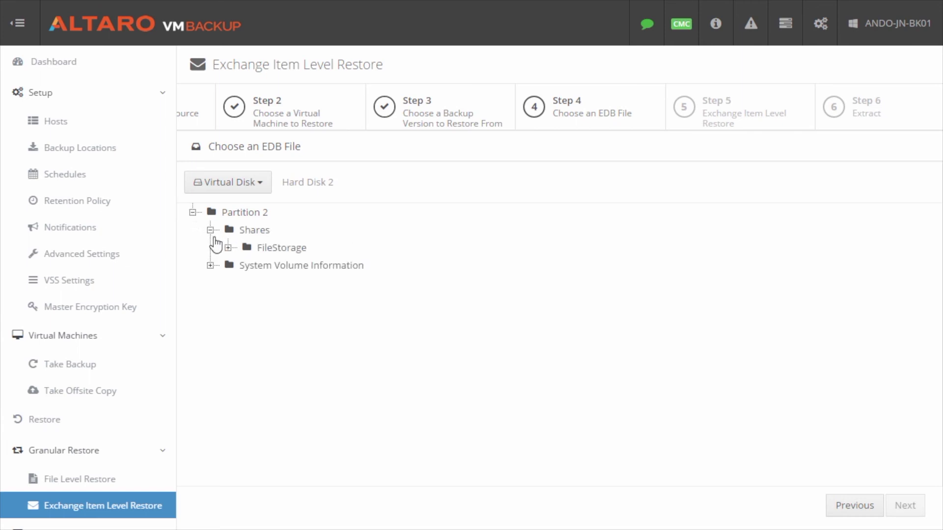
left_click(228, 248)
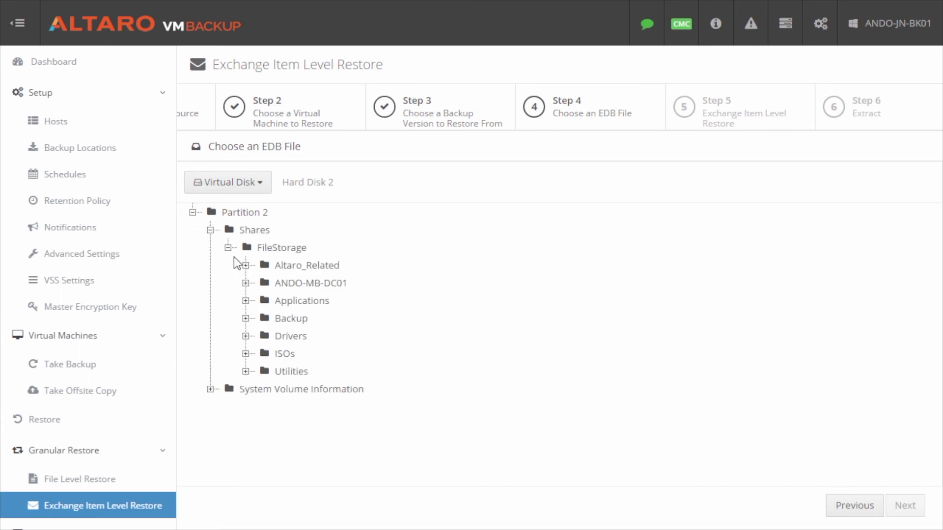
left_click(245, 265)
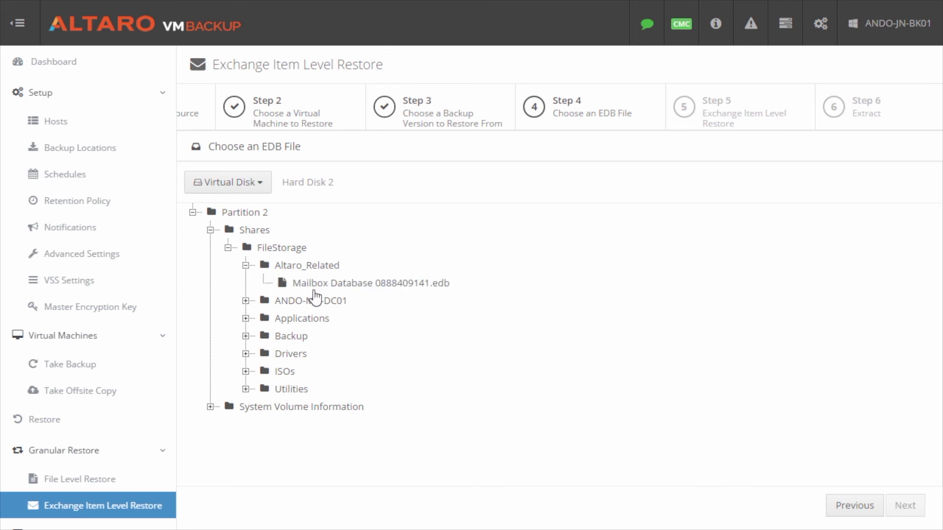
left_click(402, 285)
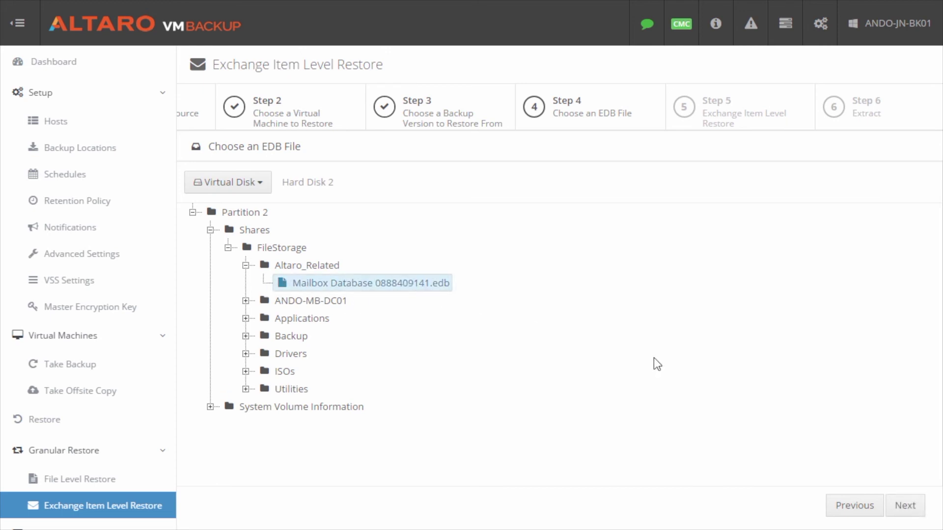
left_click(901, 506)
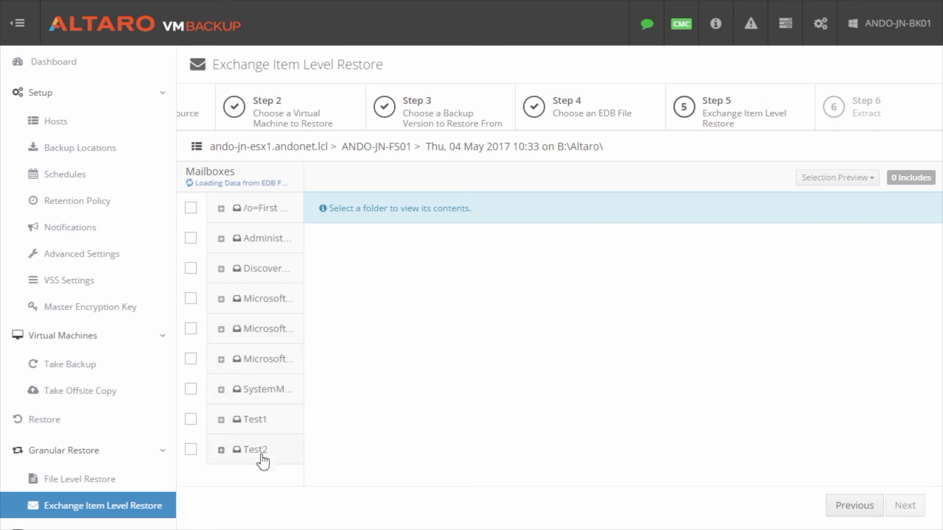
Expand Test2's folders, hide the sidebar, and open its Inbox email list.
left_click(222, 451)
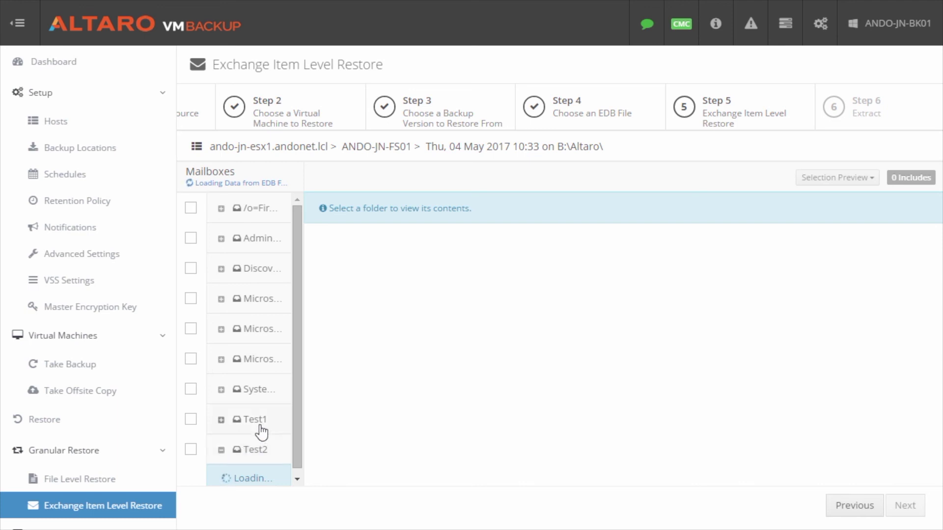
left_click(22, 28)
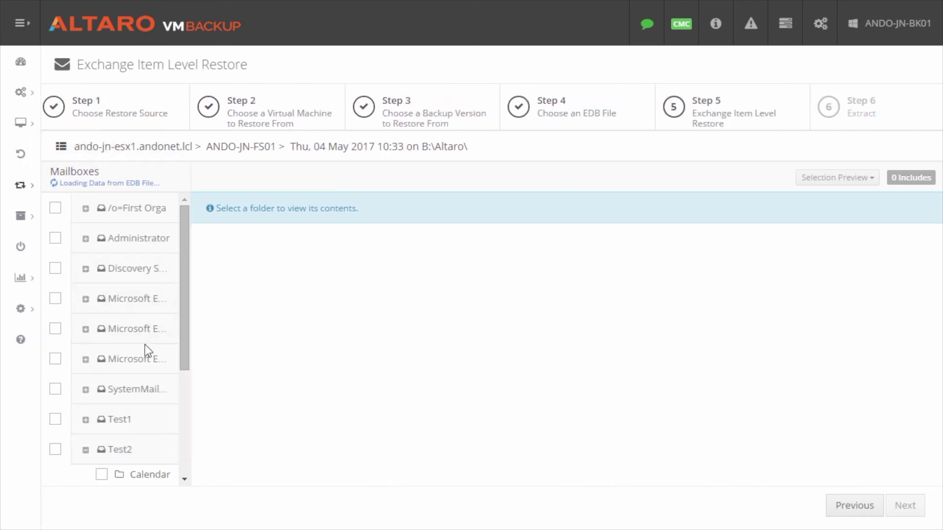
scroll(144, 346, "down", 3)
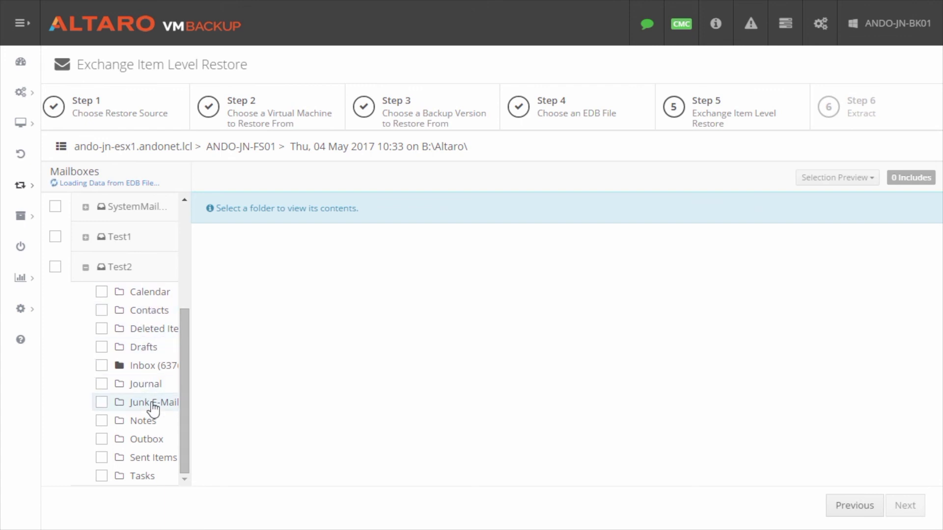
left_click(147, 370)
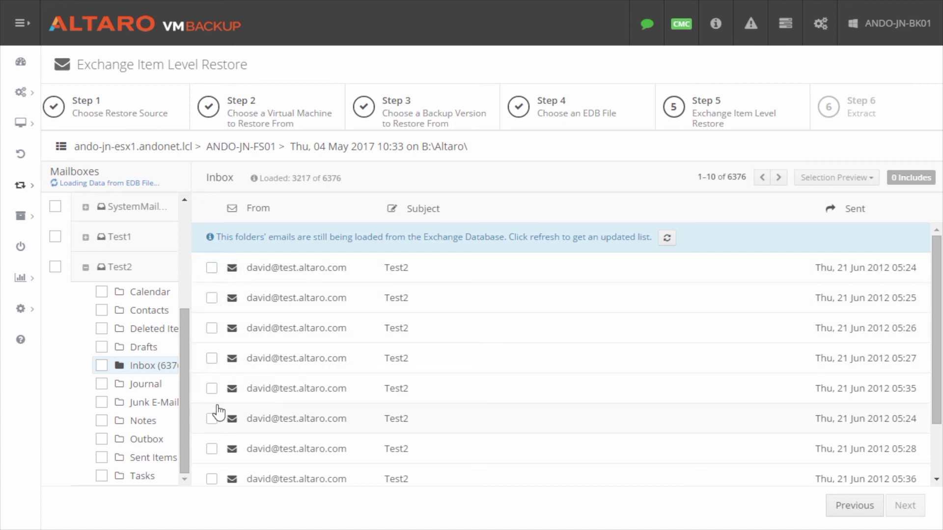
Preview the first Test2 Inbox email and scroll through its 'Hello TEST2' body.
left_click(353, 269)
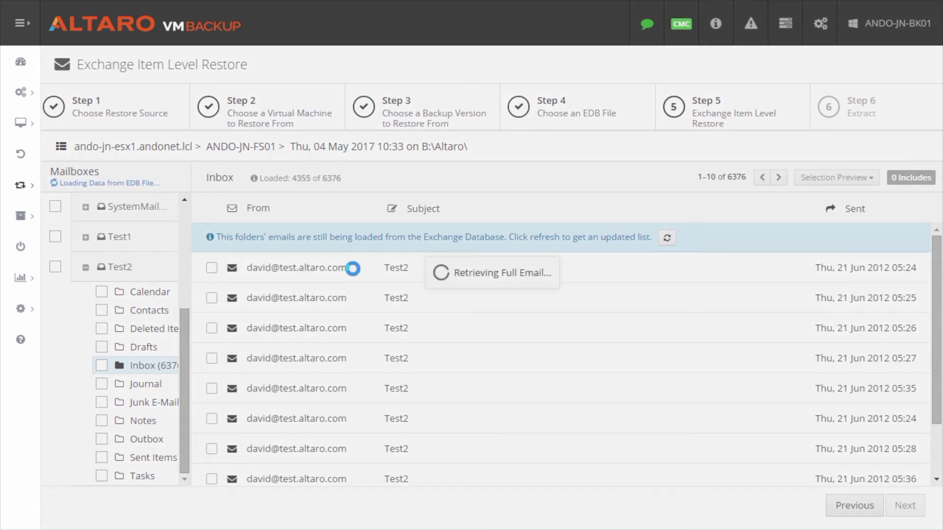
scroll(379, 460, "down", 2)
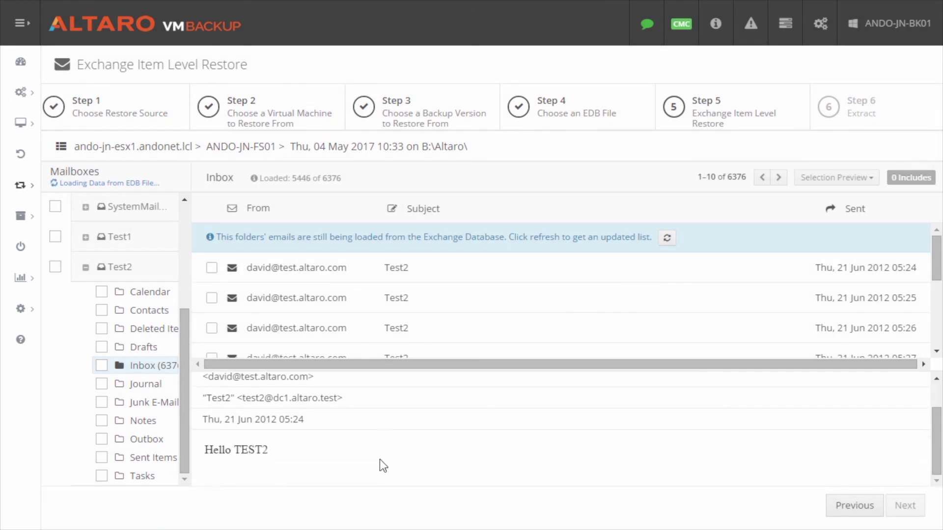
scroll(378, 455, "up", 2)
scroll(378, 456, "down", 2)
scroll(307, 411, "up", 2)
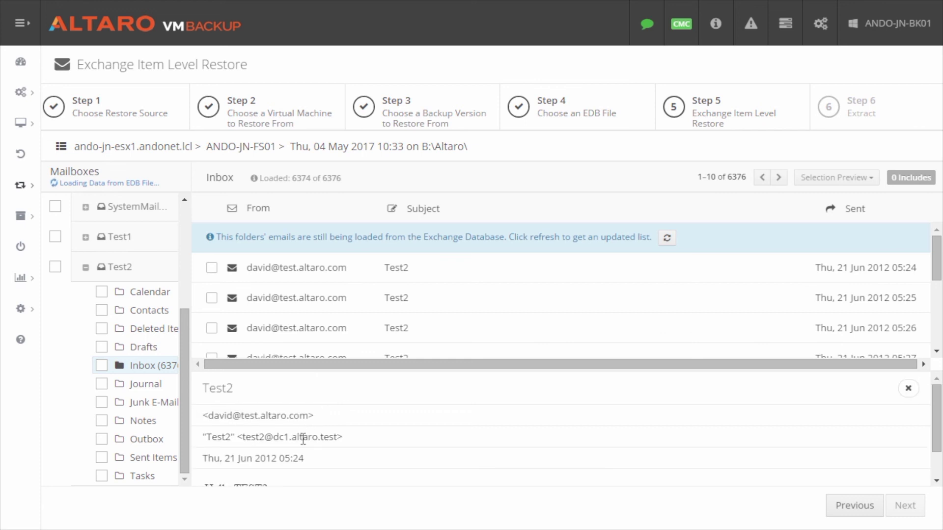
scroll(299, 446, "down", 2)
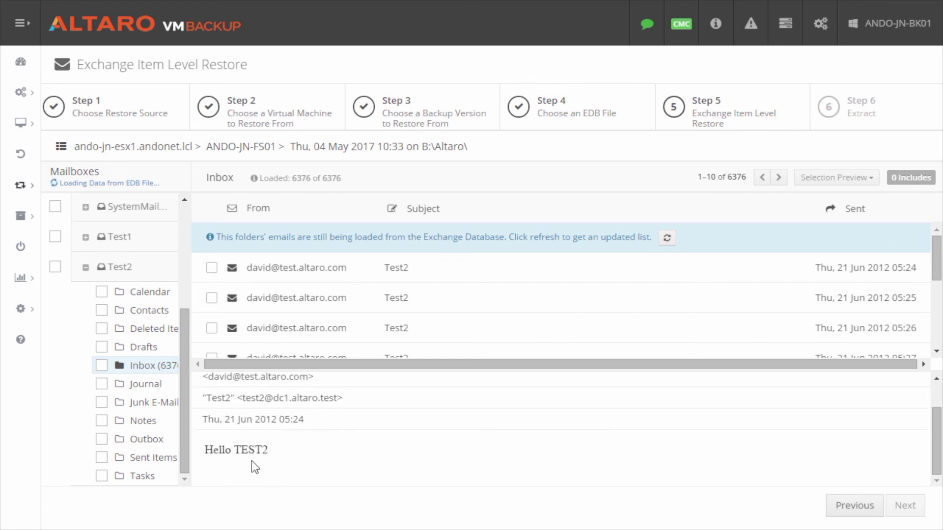
Tick the top three Test2 Inbox emails for restore and continue to extraction.
left_click(211, 267)
left_click(211, 298)
left_click(211, 328)
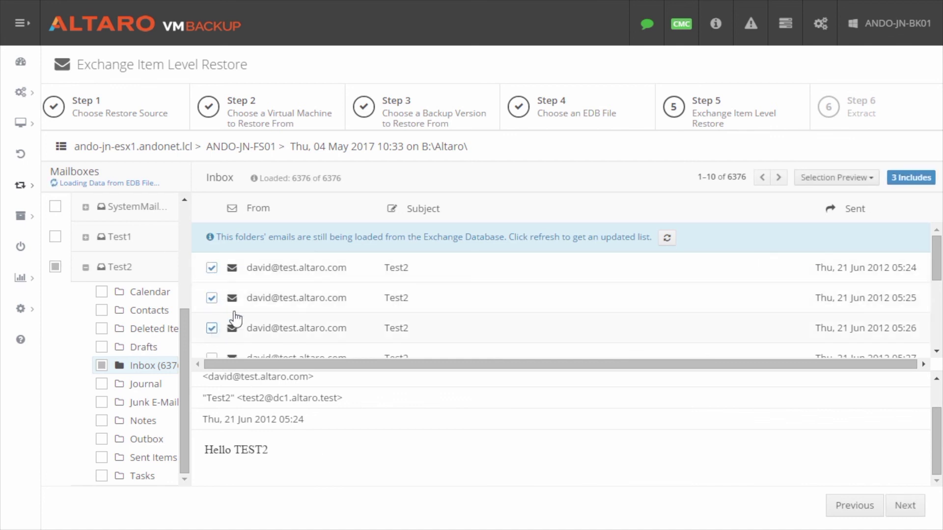
left_click(914, 510)
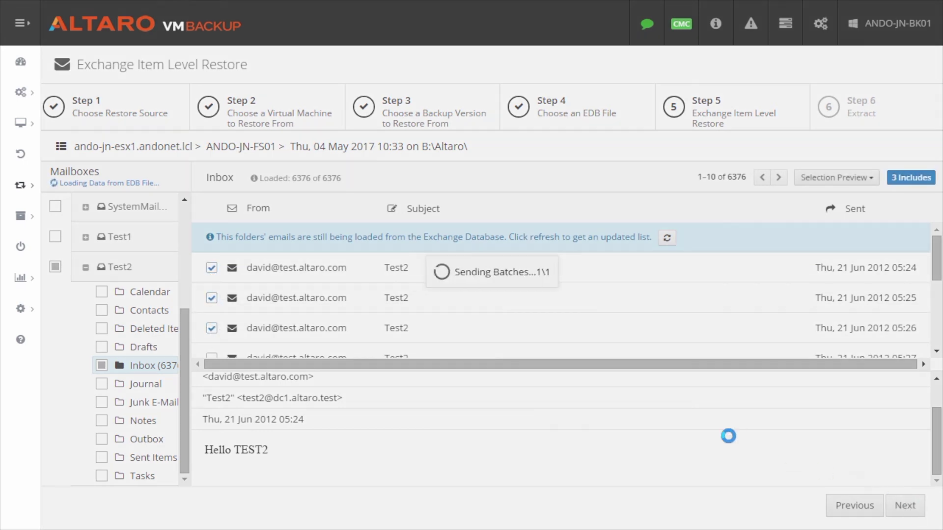